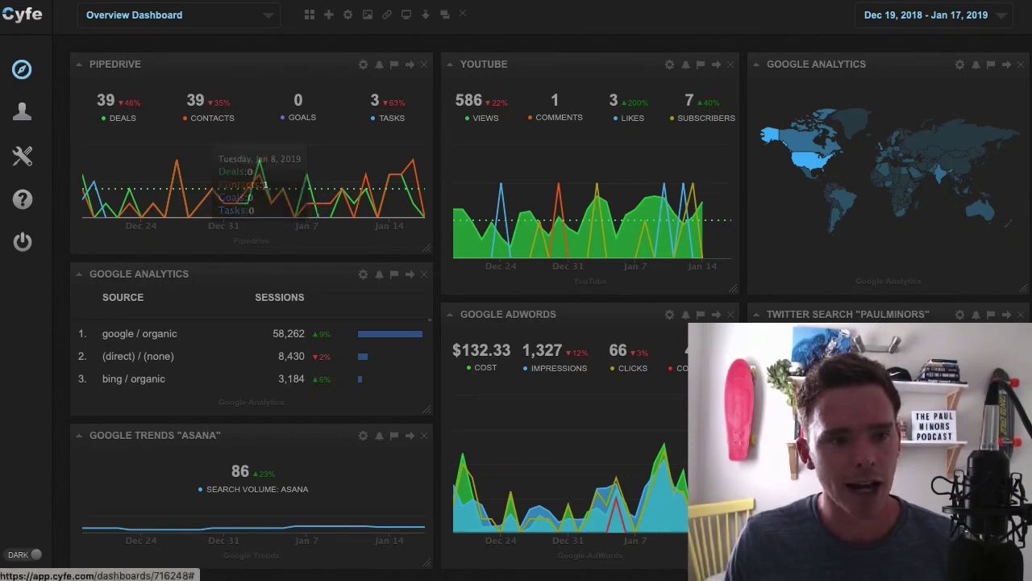
Review the daily goals of the Pipedrive widget on the Overview Dashboard and save them.
click(134, 15)
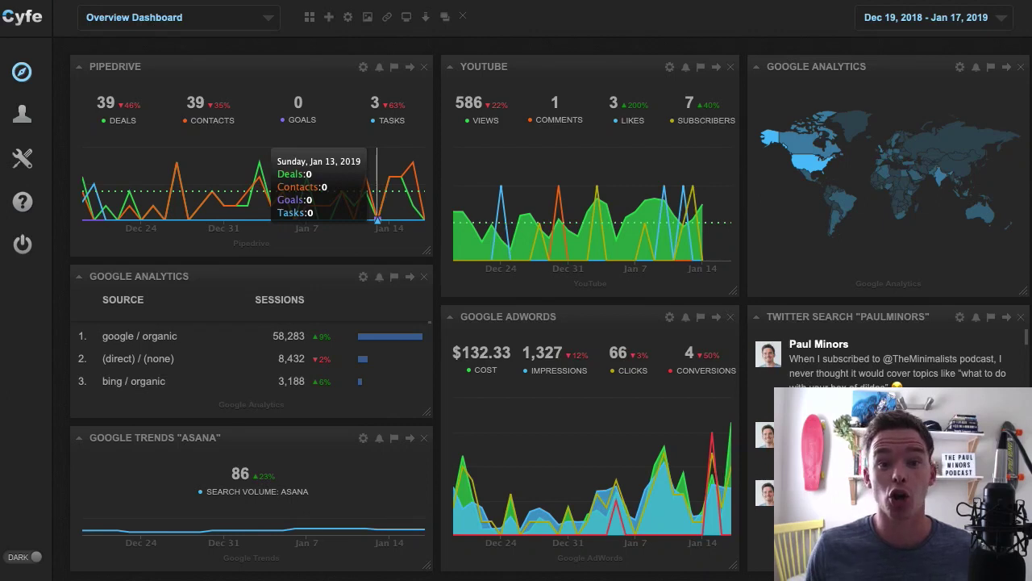
click(394, 66)
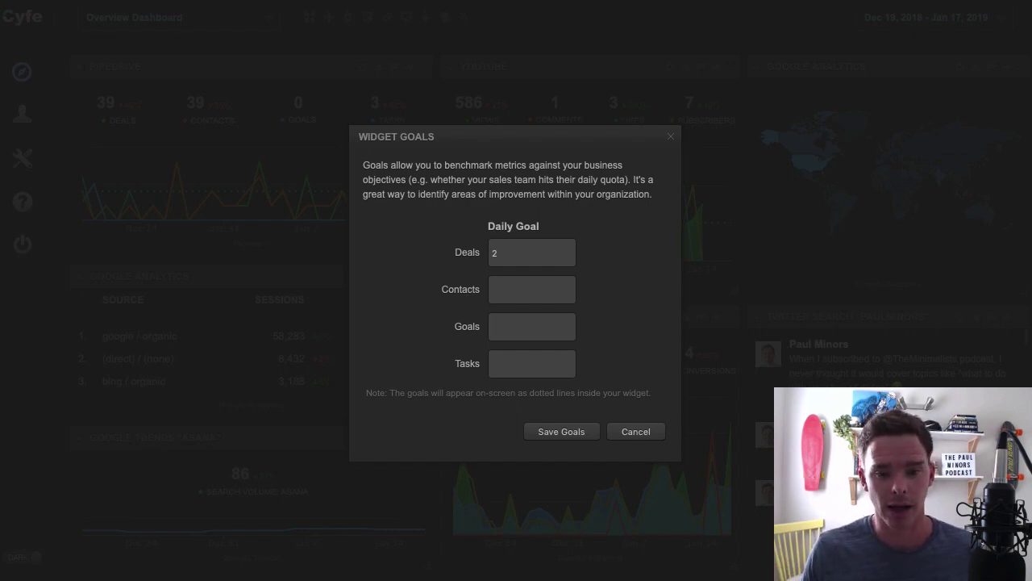
click(561, 431)
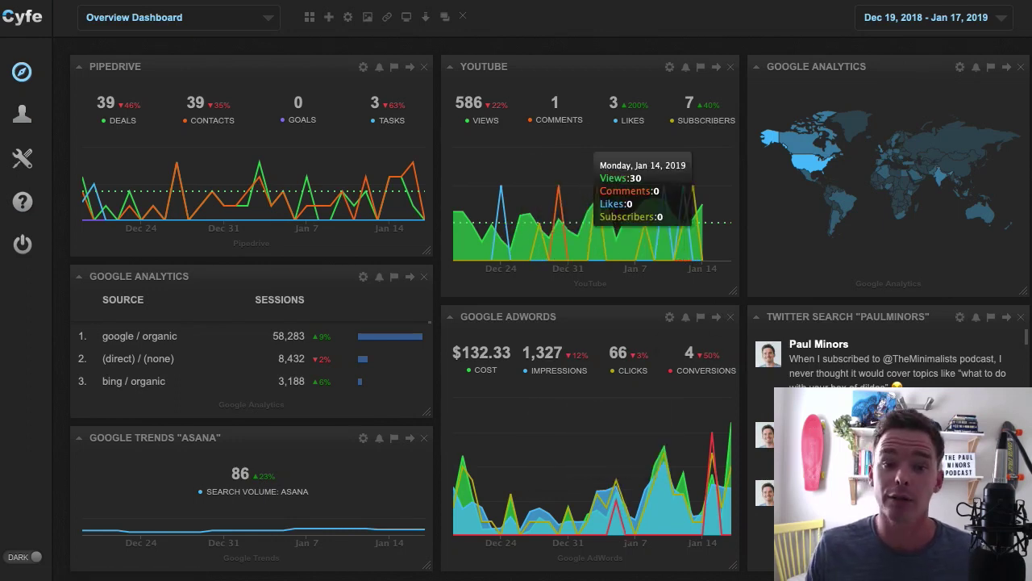
Create an alert on the YouTube widget that notifies by e-mail whenever Subscribers is >= 10000.
click(686, 67)
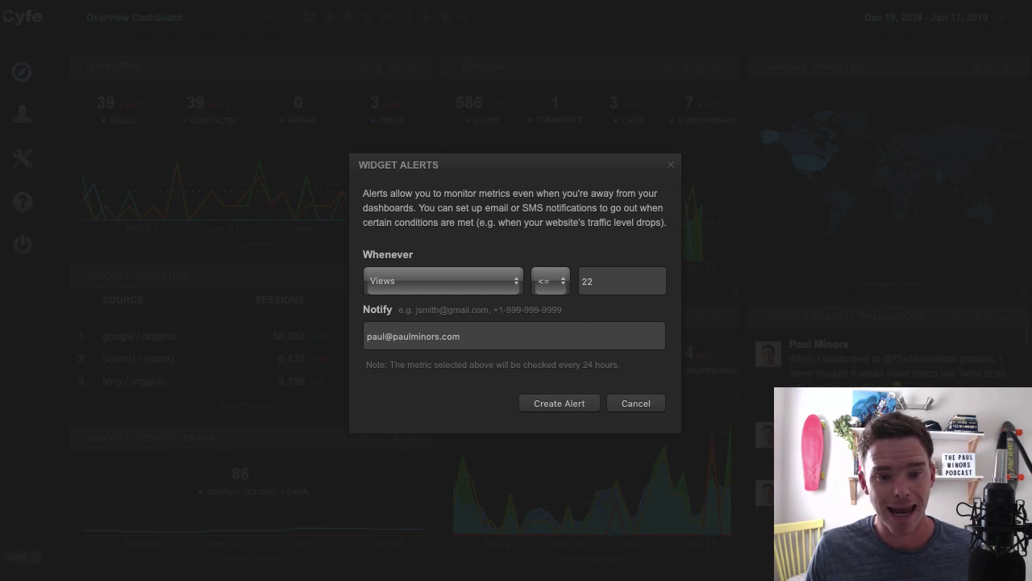
click(442, 281)
click(403, 320)
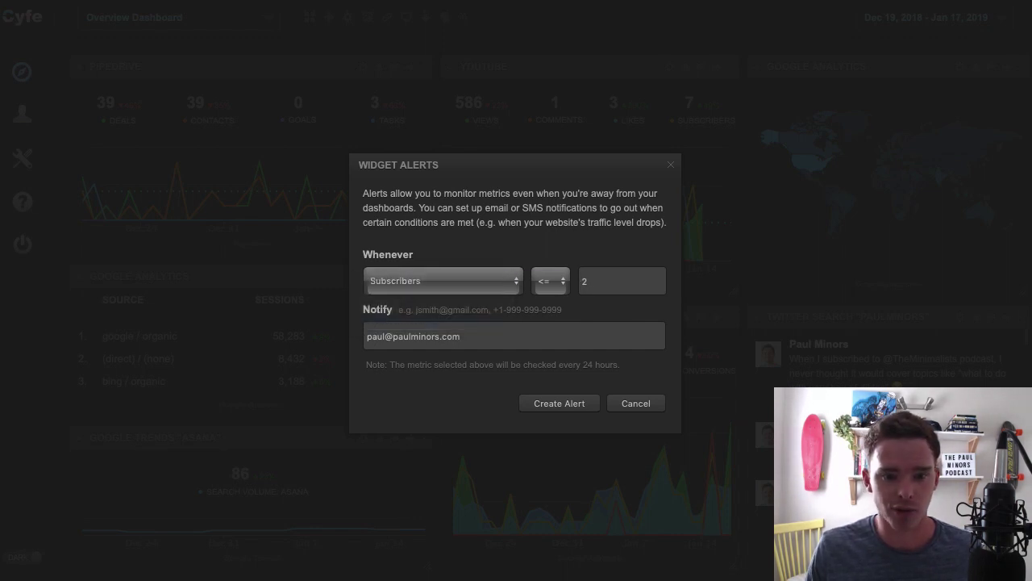
key(space)
key(Down)
key(Return)
key(Tab)
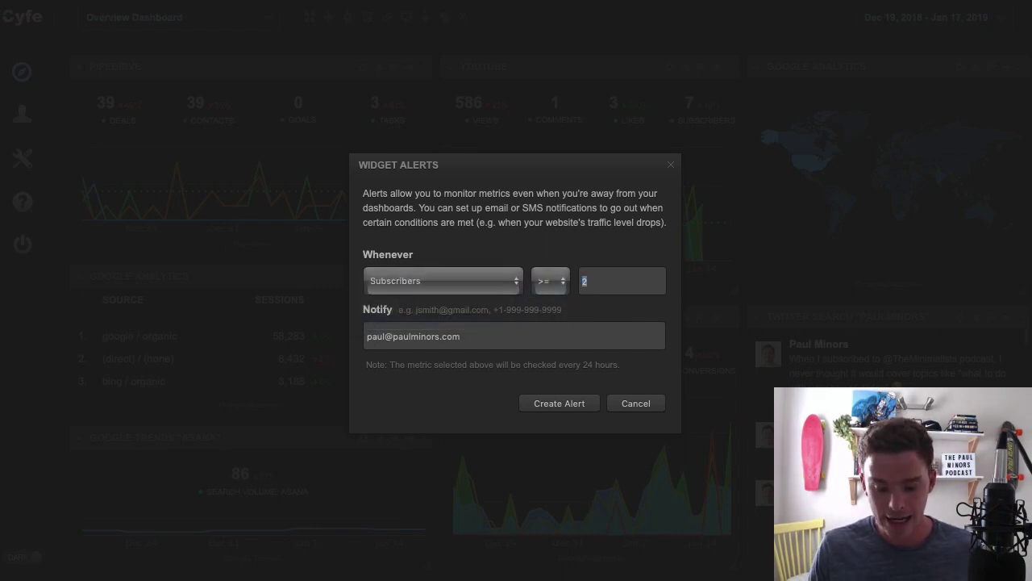
text(10000)
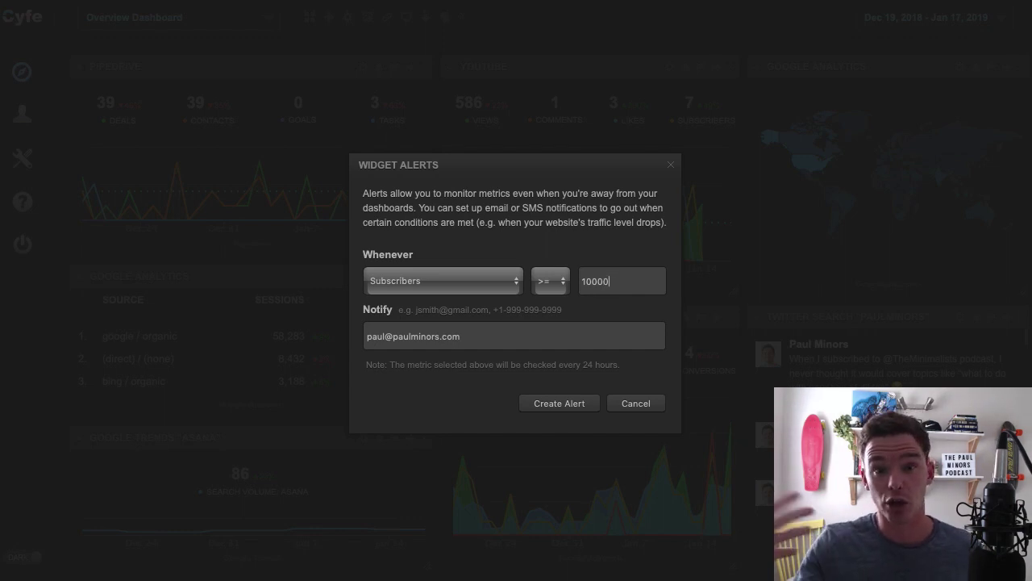
click(559, 402)
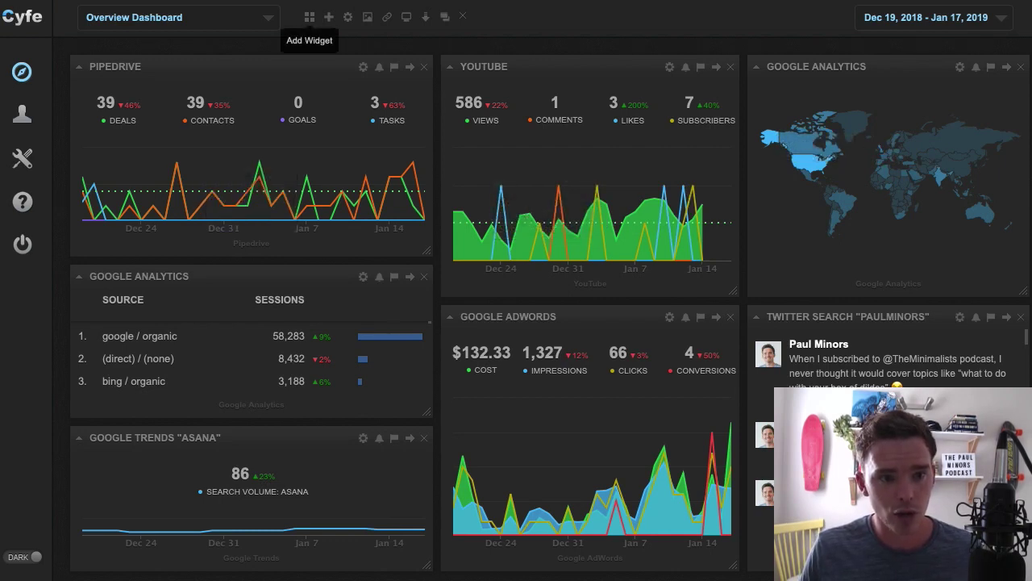
Browse the widgets available to add in the Custom, Email, and Sales & Finance categories.
click(309, 17)
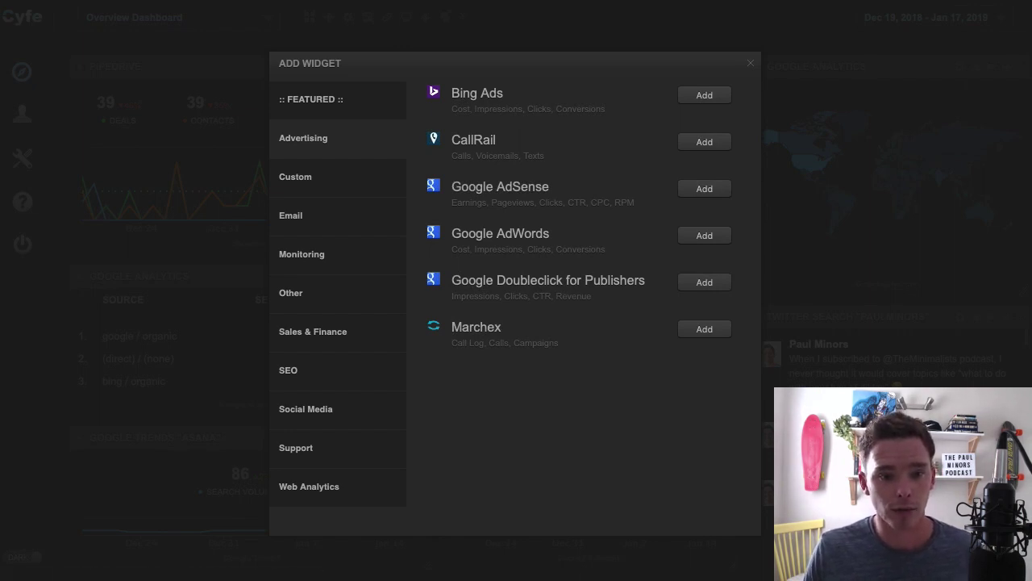
click(295, 177)
click(291, 216)
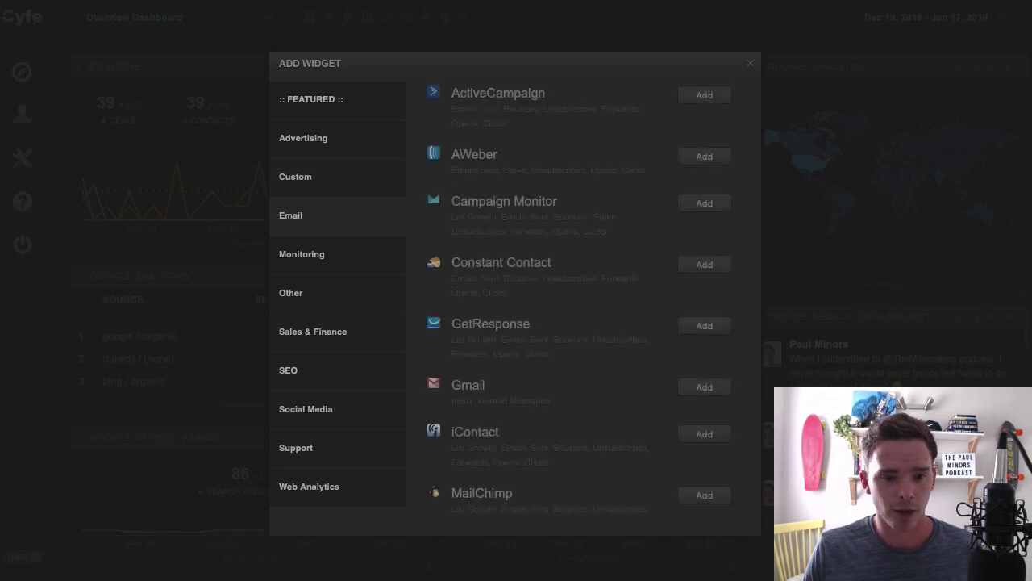
scroll(581, 299, down, 3)
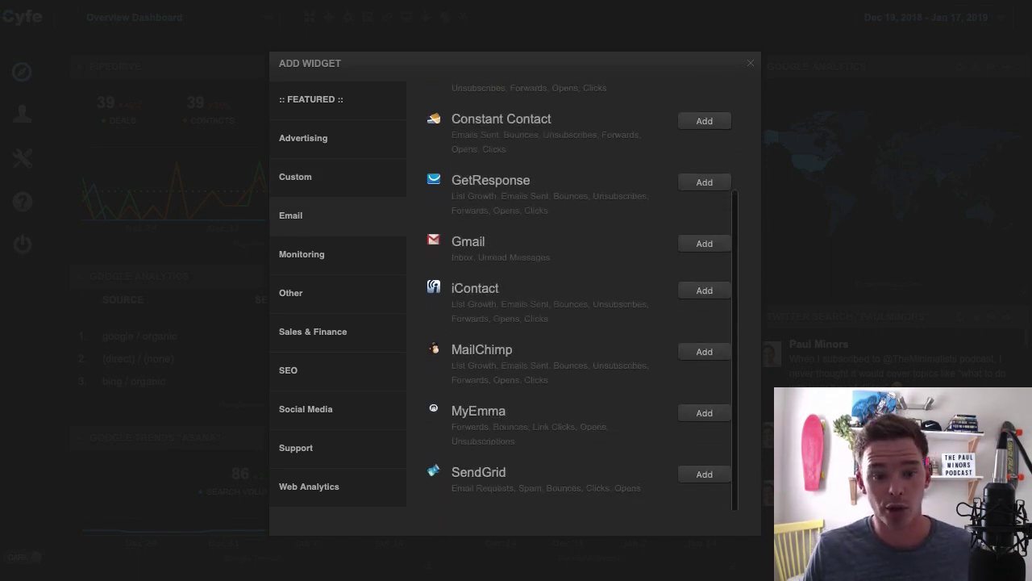
scroll(581, 298, up, 1)
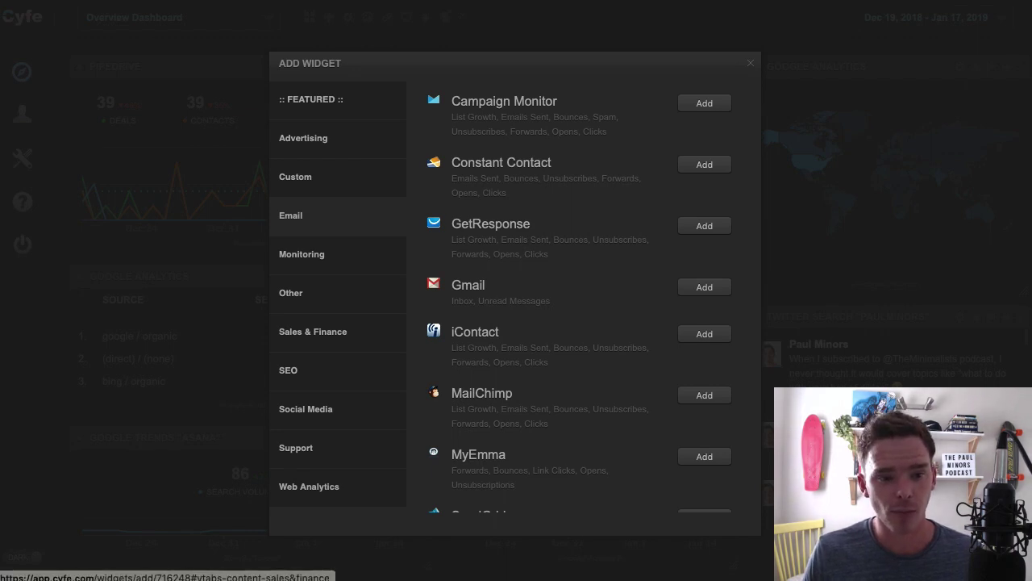
click(313, 331)
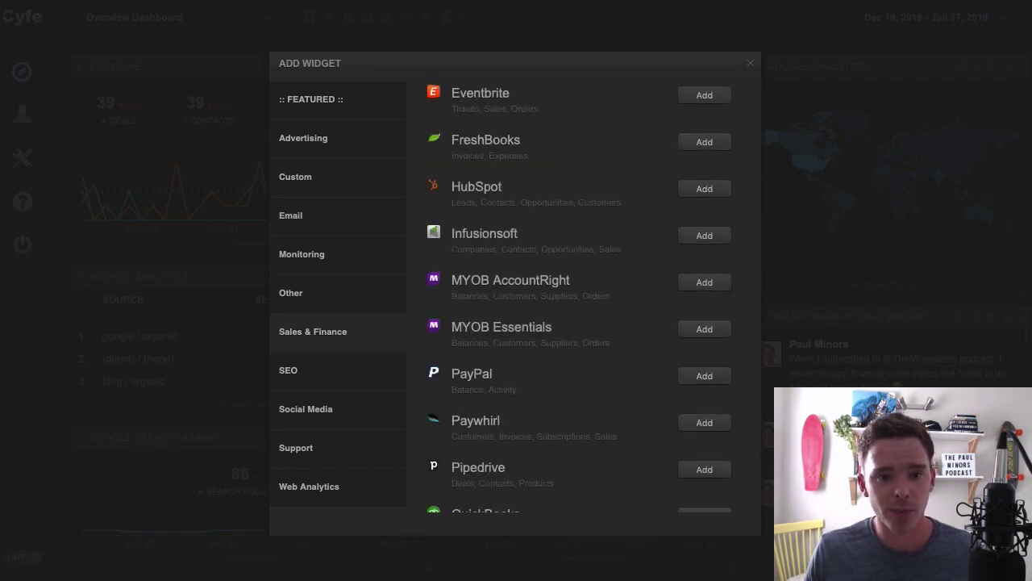
scroll(581, 297, down, 5)
scroll(581, 296, down, 1)
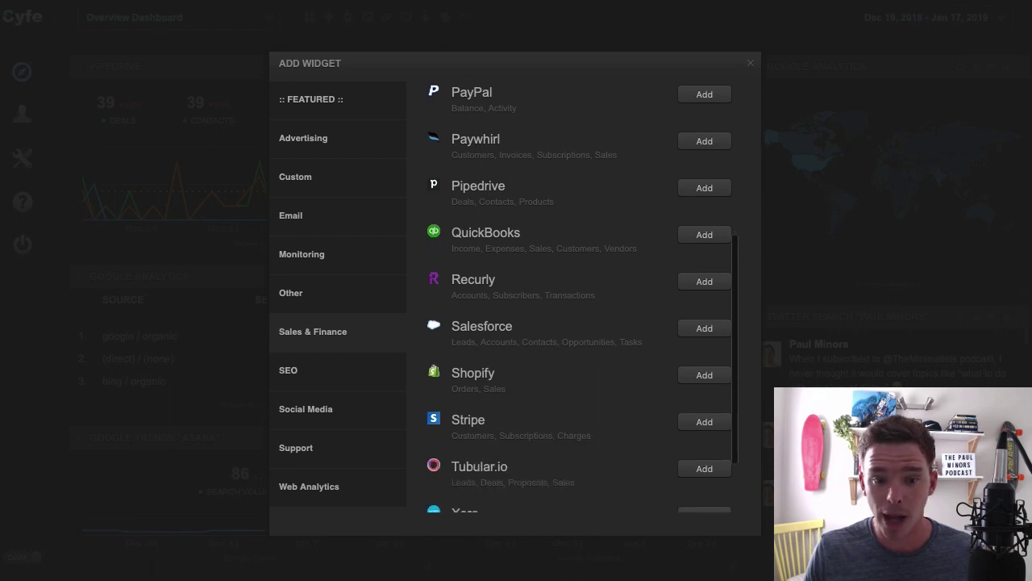
scroll(581, 297, down, 3)
scroll(581, 296, down, 1)
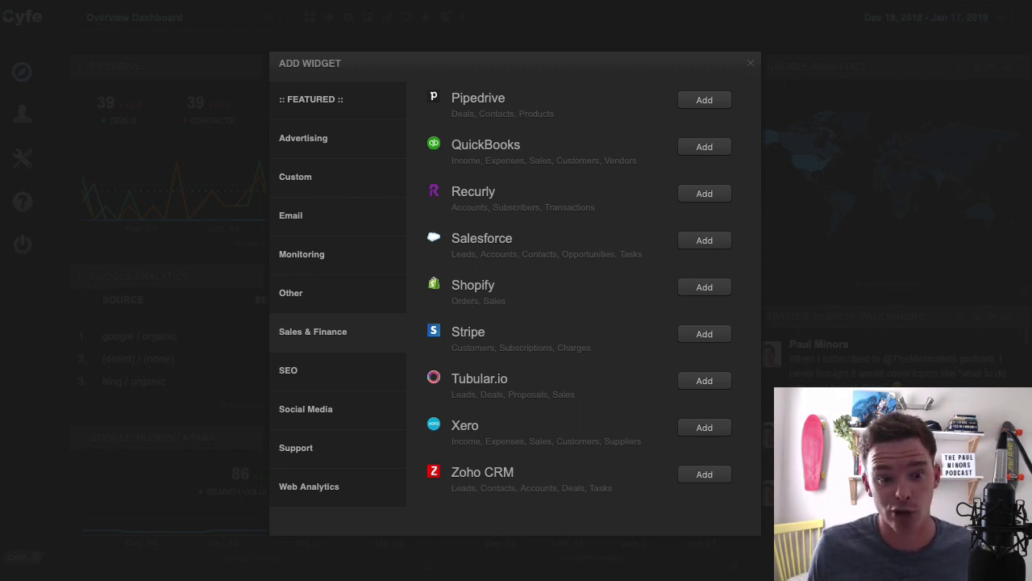
Look through the SEO, Social Media and Web Analytics widget categories and close the list without adding a widget.
click(288, 370)
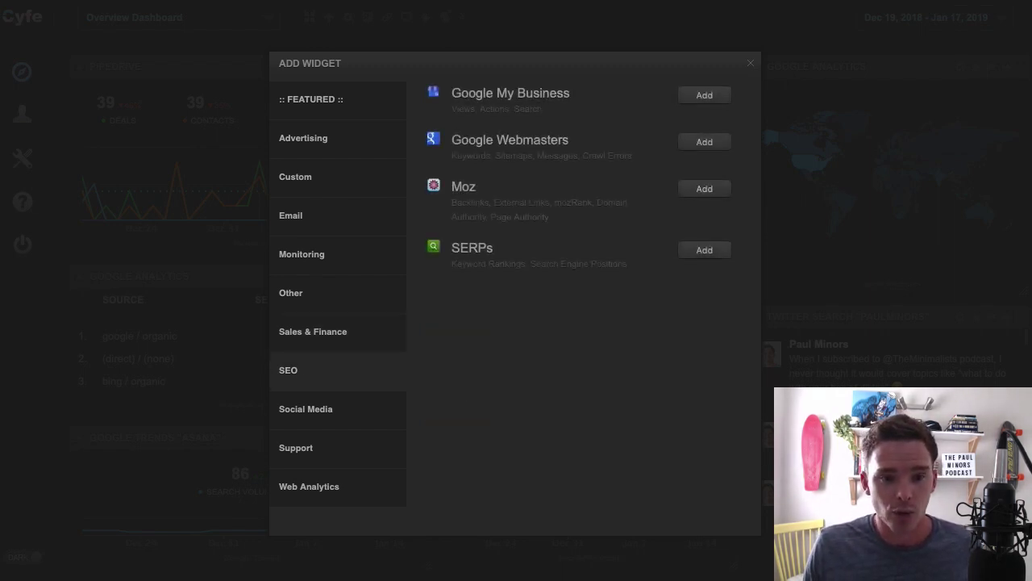
click(305, 409)
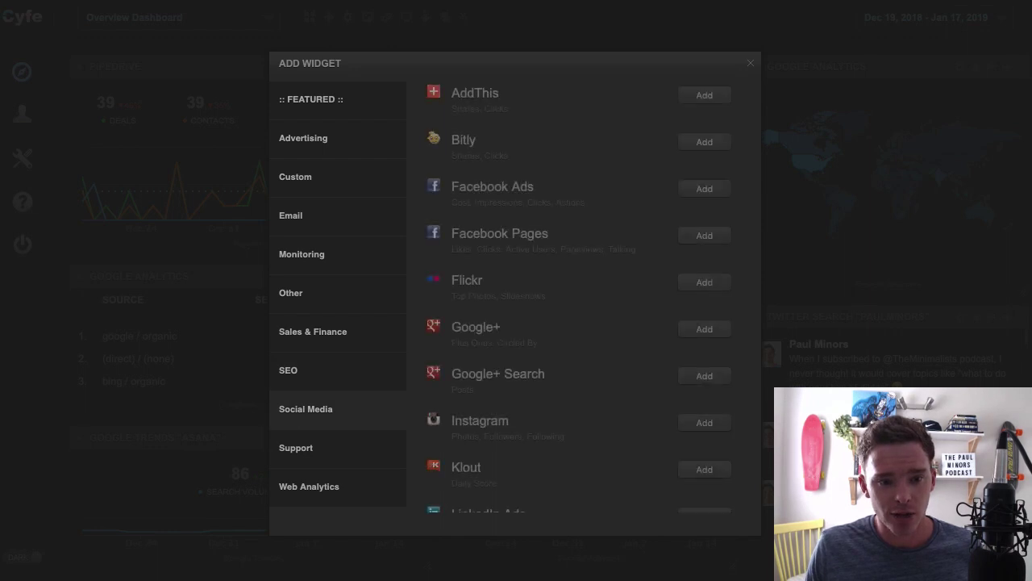
scroll(581, 307, down, 5)
scroll(581, 307, down, 2)
click(309, 486)
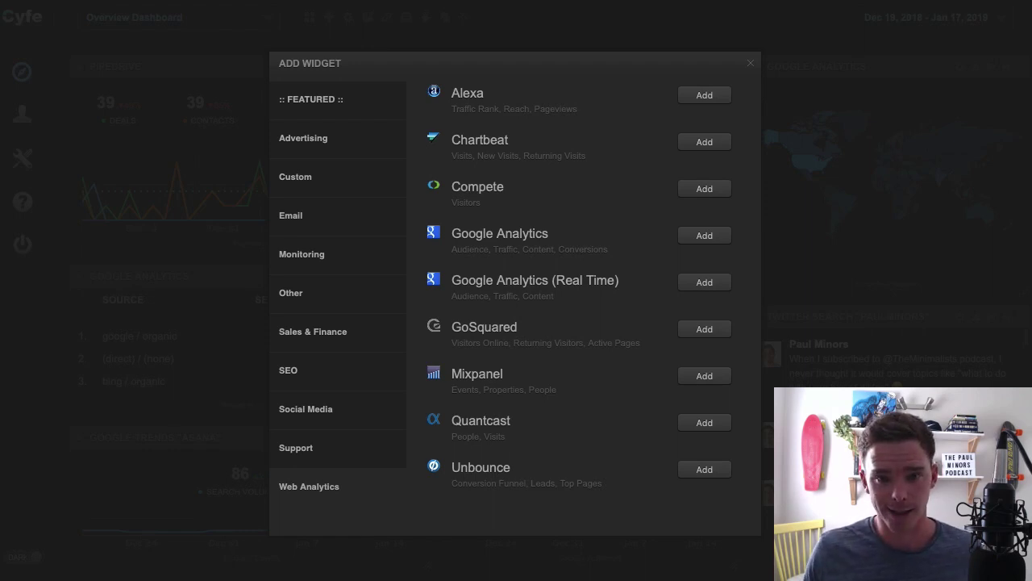
click(750, 63)
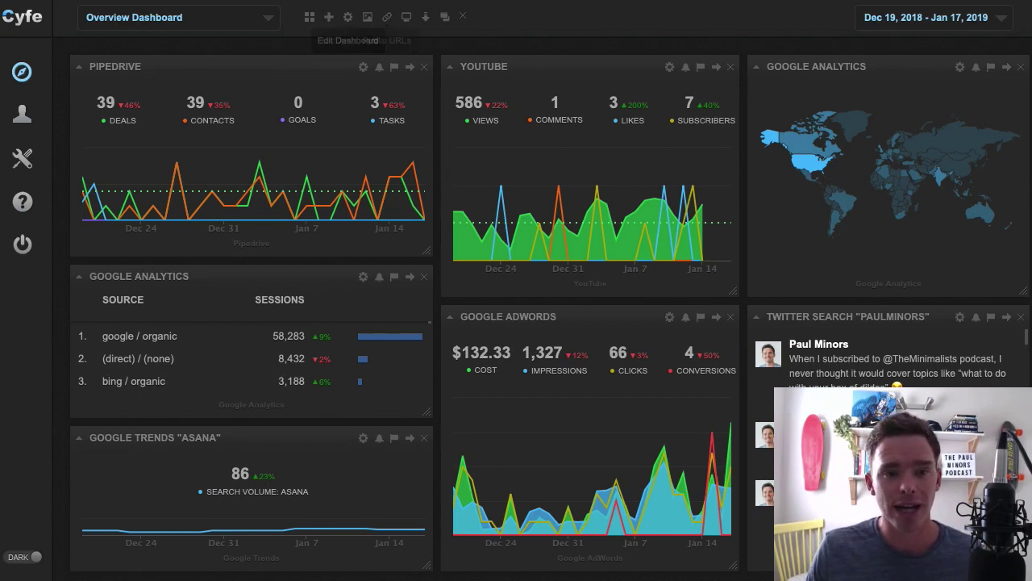
View the dashboard's public URL sharing option and close it without creating a URL.
click(386, 17)
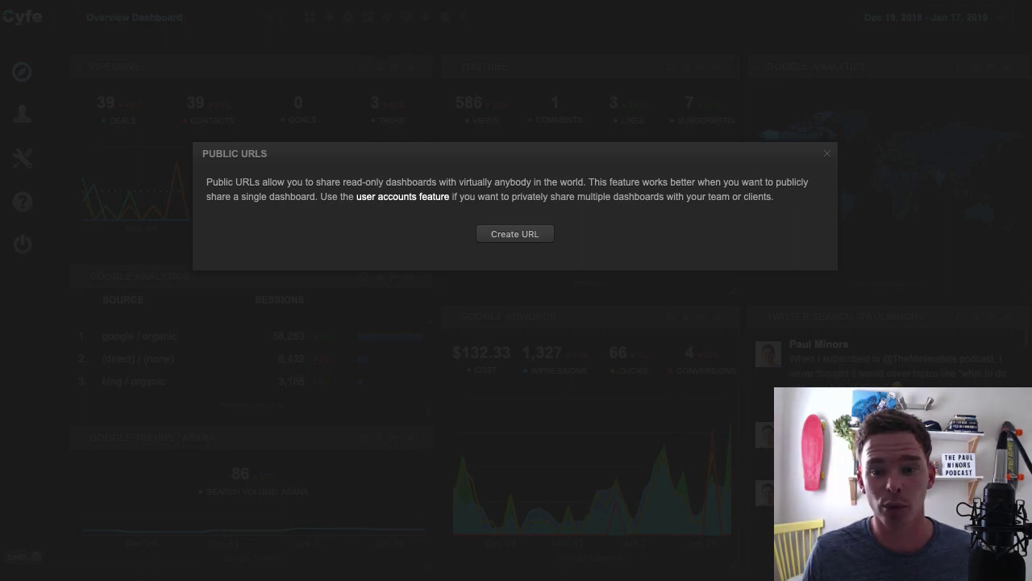
key(Escape)
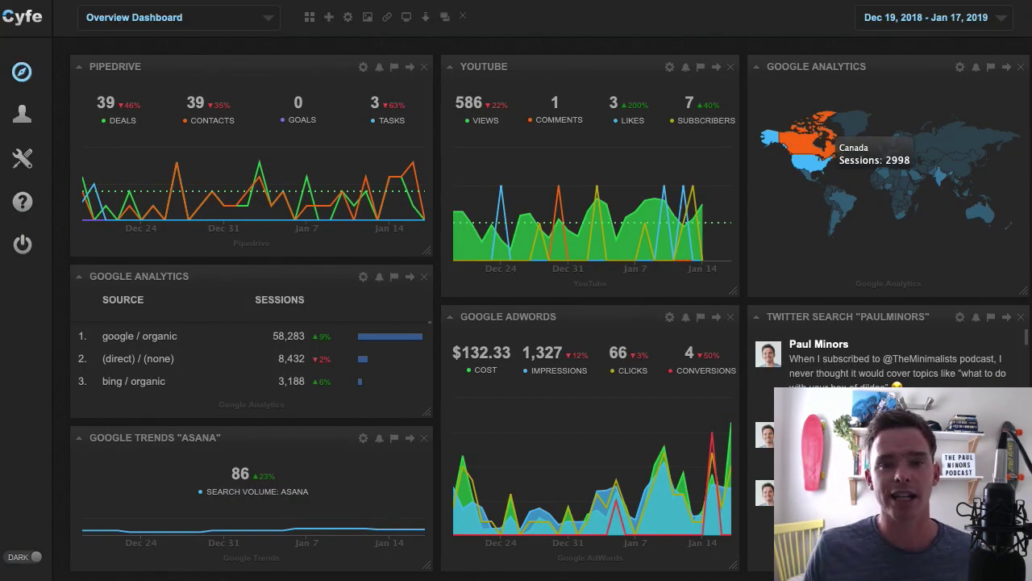